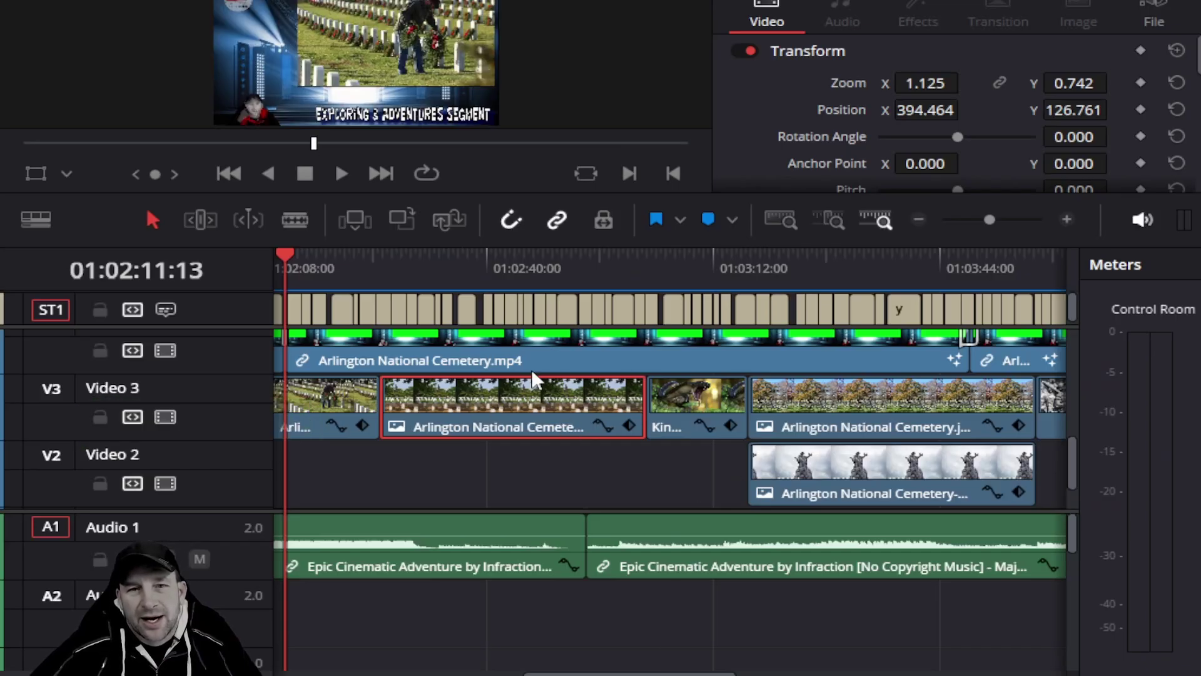
{"action": "scroll", "coordinate": [541, 414], "scroll_direction": "up", "scroll_amount": 1}
{"action": "mouse_move", "coordinate": [698, 405]}
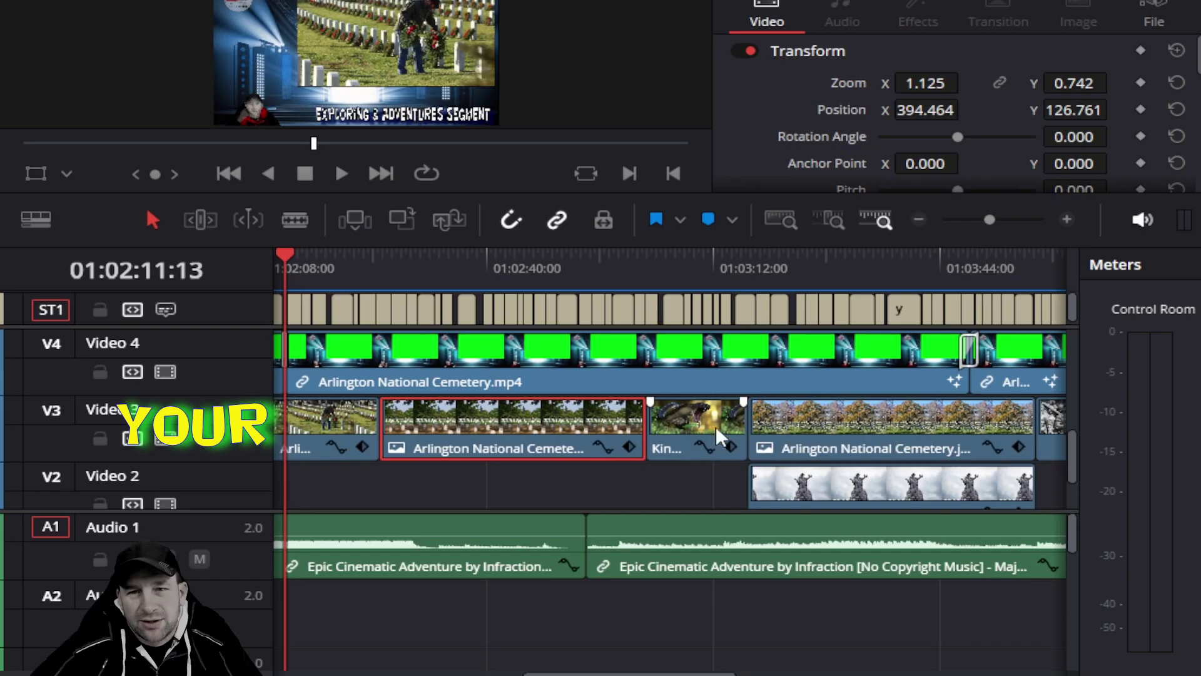
Step: Select the subtitle and long Arlington clips, then stop playback with the playhead at 01:02:05:15
{"action": "left_click", "coordinate": [579, 271]}
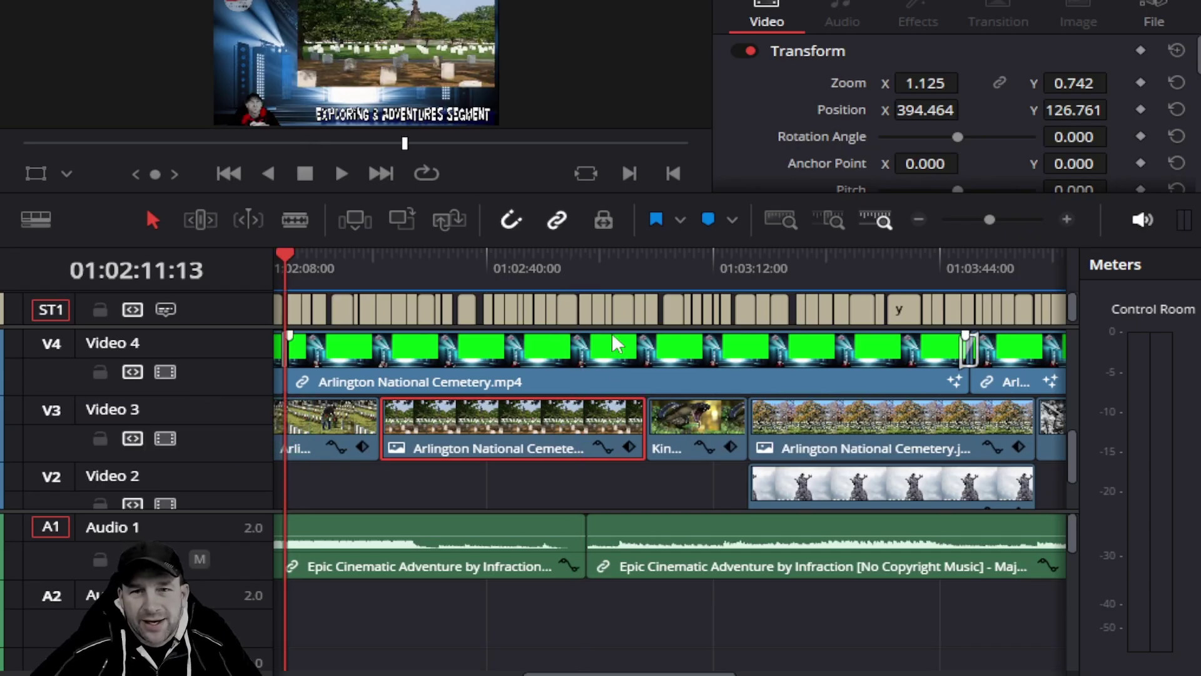
{"action": "left_click", "coordinate": [590, 305]}
{"action": "left_click", "coordinate": [603, 420]}
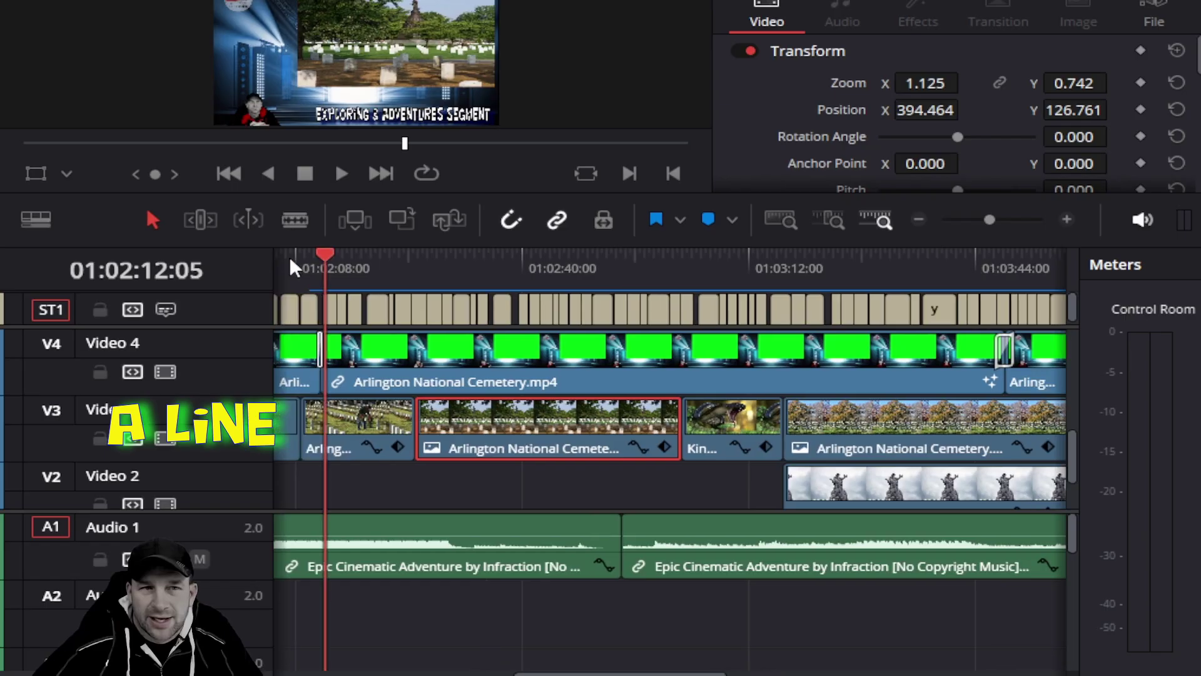
{"action": "left_click", "coordinate": [293, 258]}
{"action": "key", "text": "space"}
{"action": "left_click", "coordinate": [386, 271]}
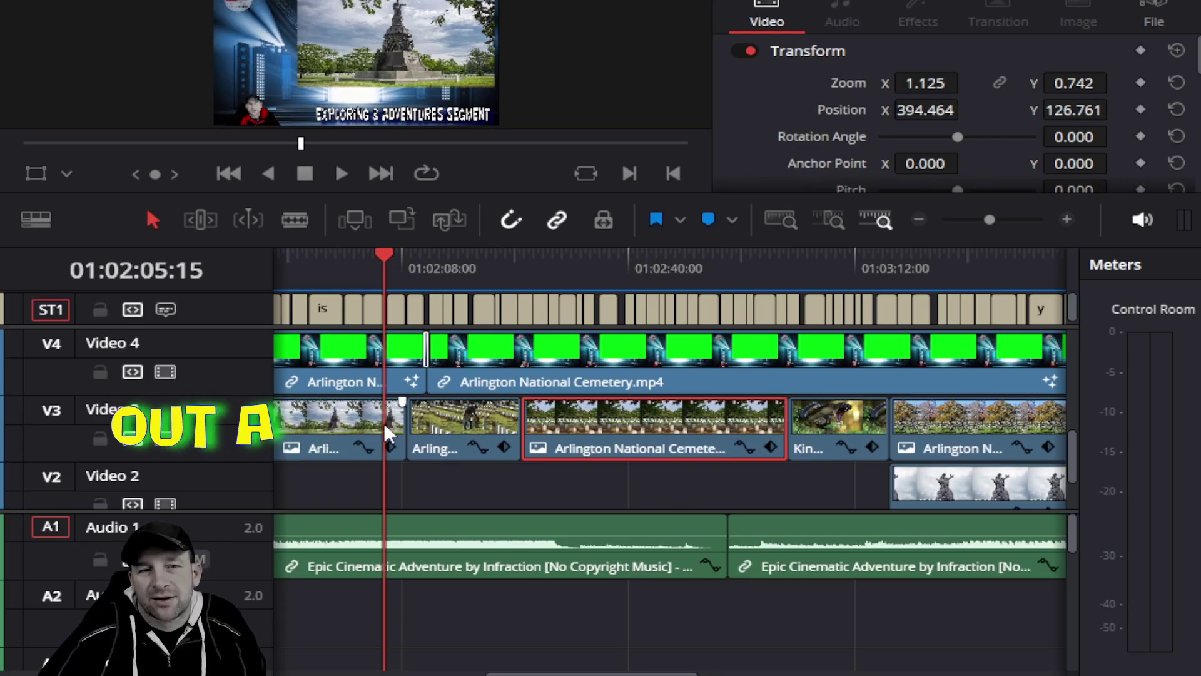
{"action": "left_click", "coordinate": [427, 431]}
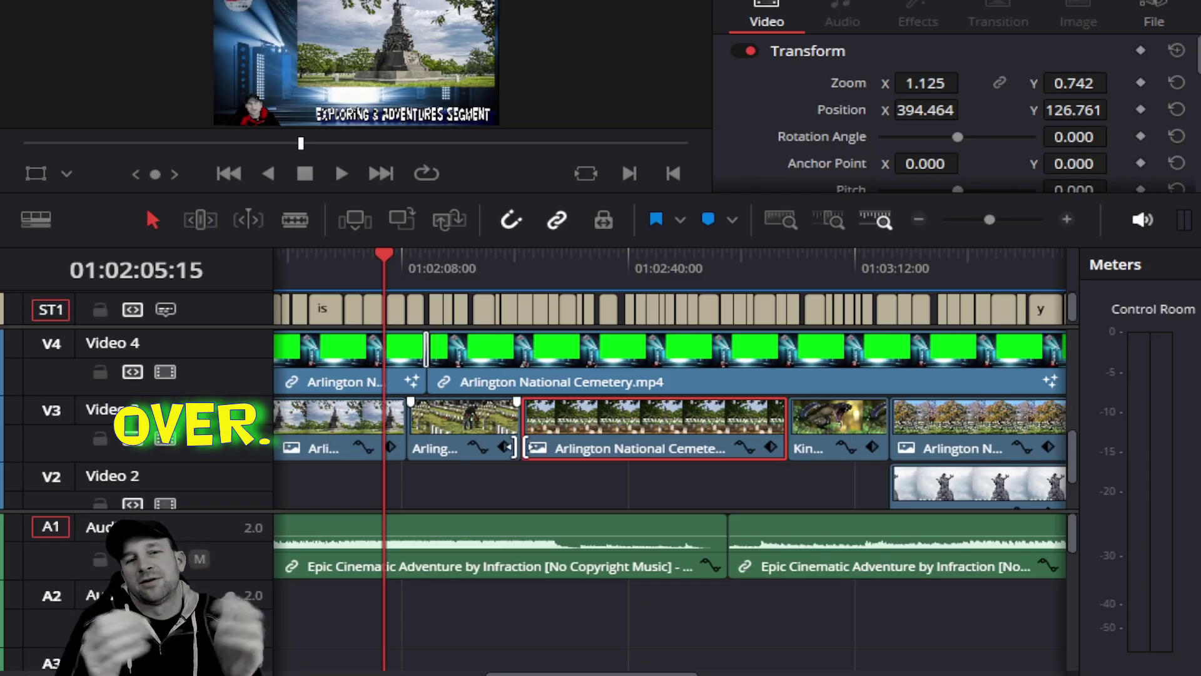
{"action": "left_click", "coordinate": [385, 414]}
{"action": "left_click", "coordinate": [443, 429]}
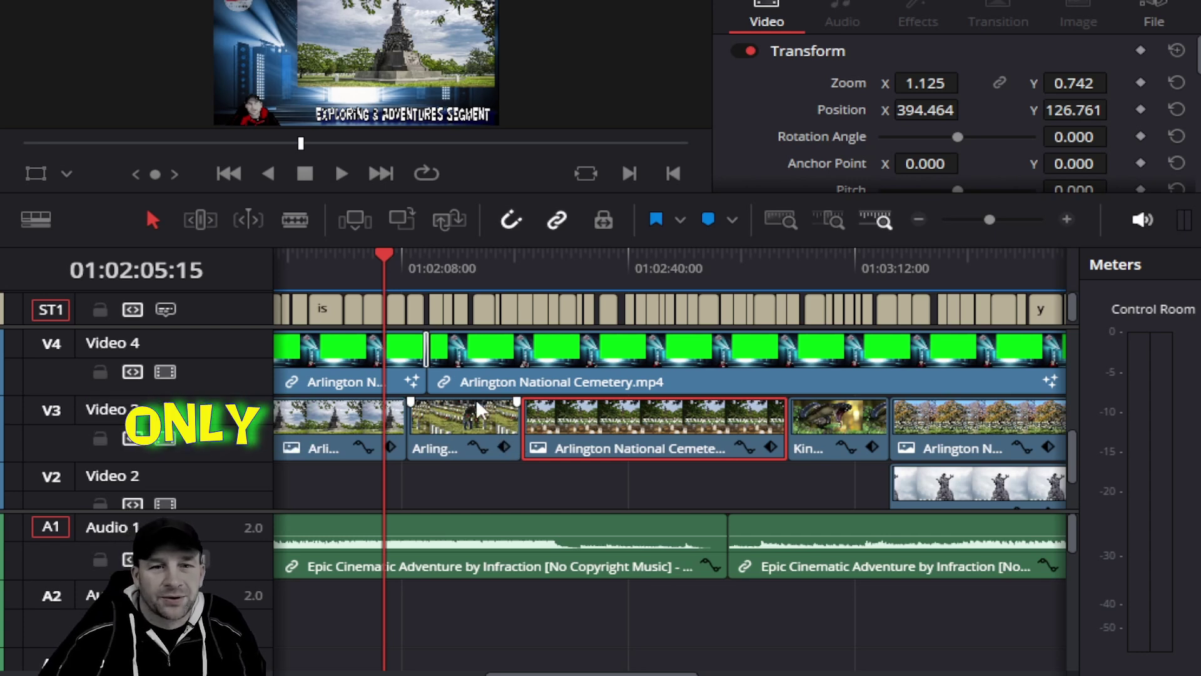
{"action": "left_click", "coordinate": [523, 436]}
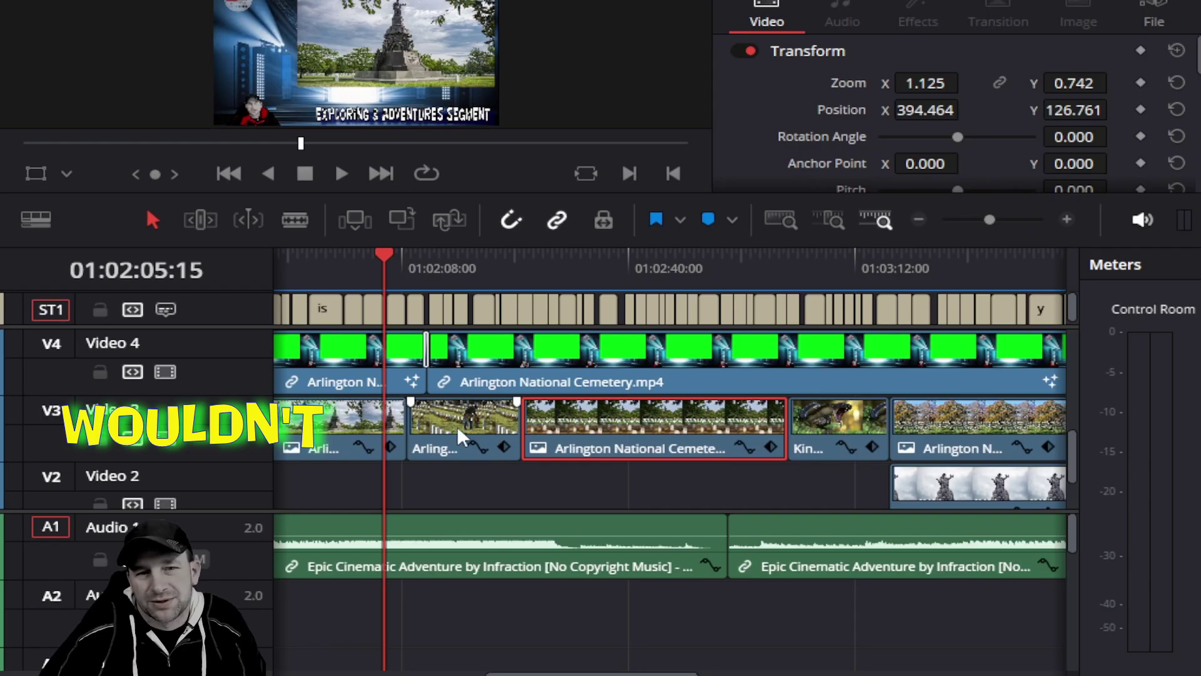
Step: Drag the short second Arlington clip from Video 3 down onto Video 2
{"action": "left_click", "coordinate": [447, 432]}
{"action": "left_click_drag", "start_coordinate": [446, 431], "coordinate": [444, 465]}
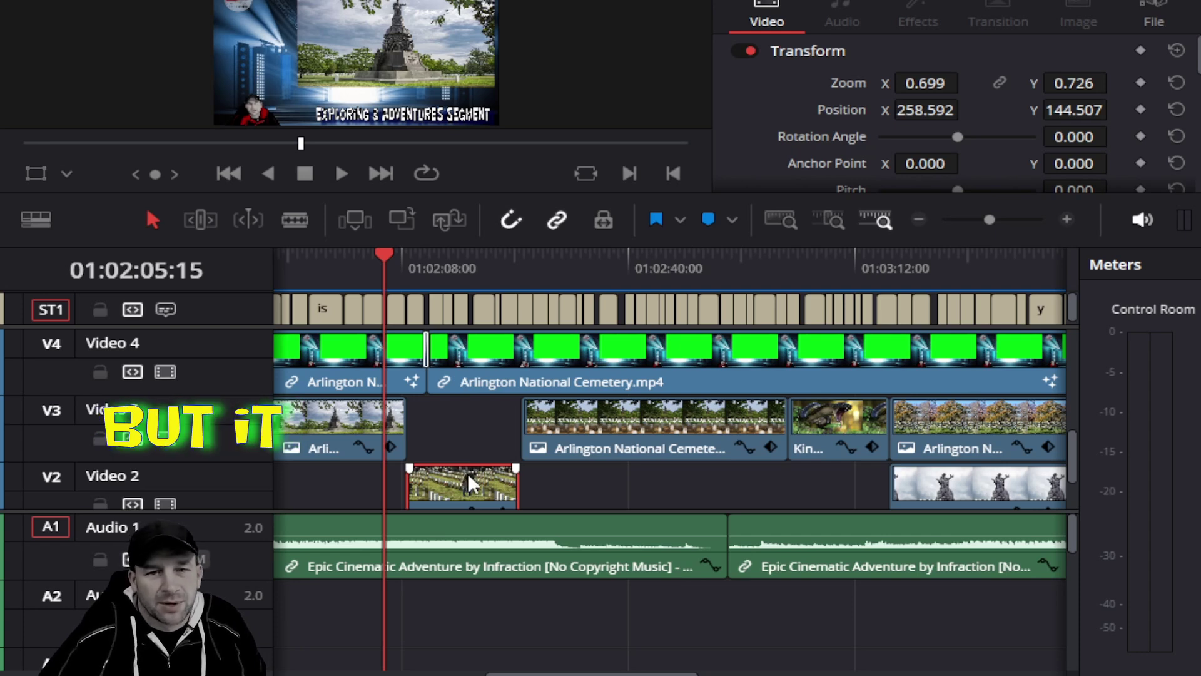
Step: Drag the short Arlington clip from Video 2 back into its gap on Video 3
{"action": "left_click_drag", "start_coordinate": [468, 474], "coordinate": [475, 449]}
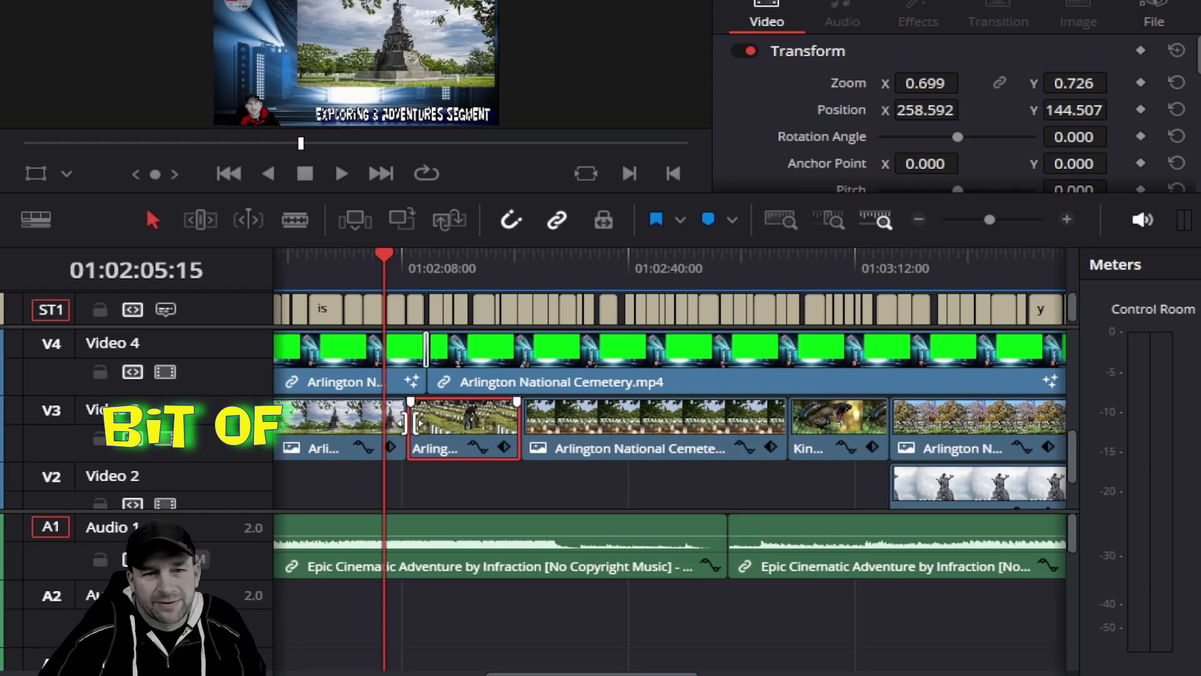